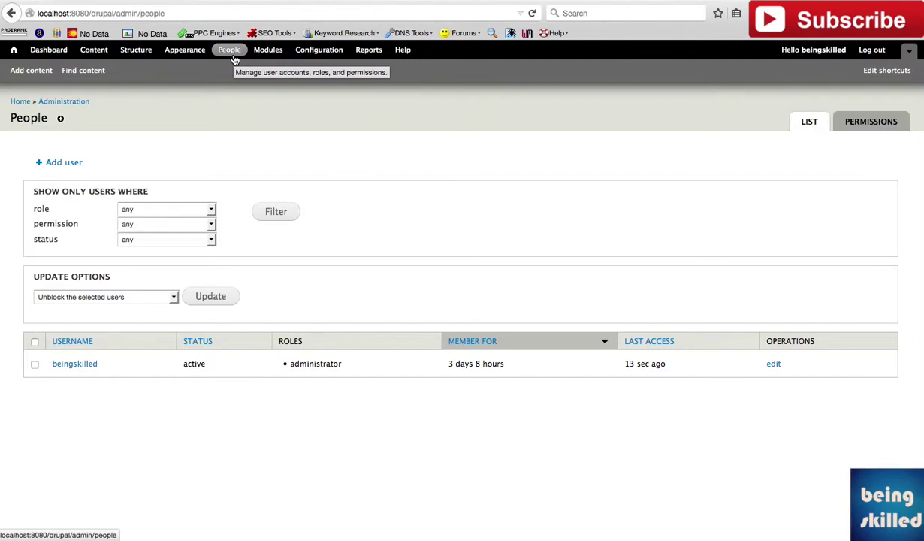
Step: Start adding a new user and enter the username 'skilledinterns'
click(70, 164)
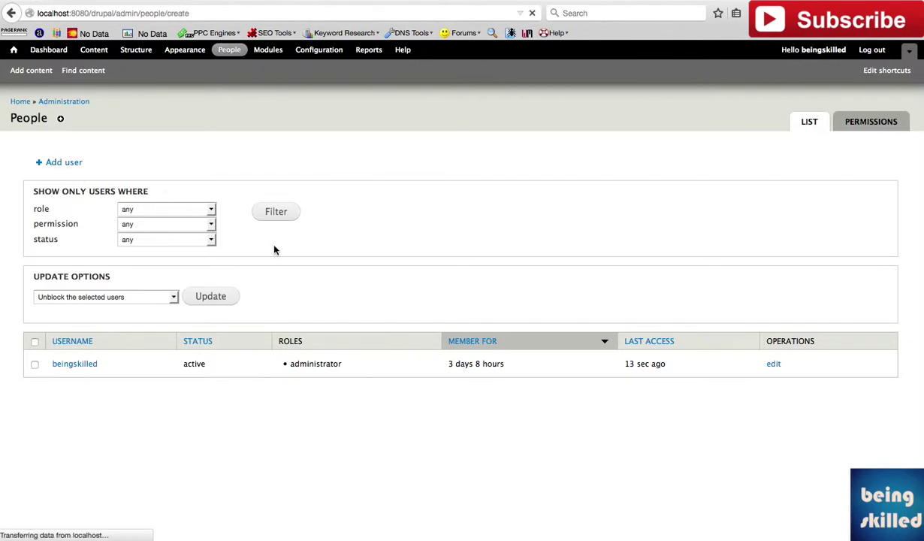
scroll(295, 270, down, 2)
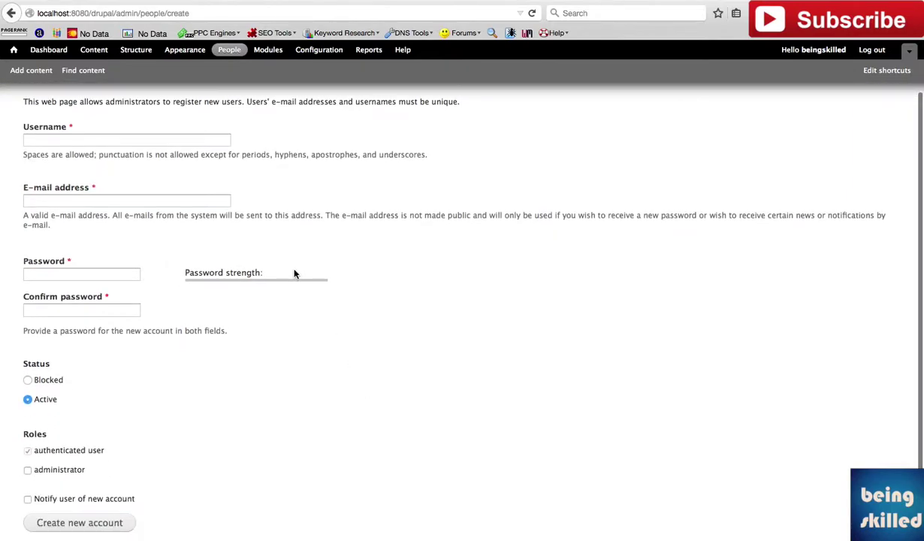
click(173, 142)
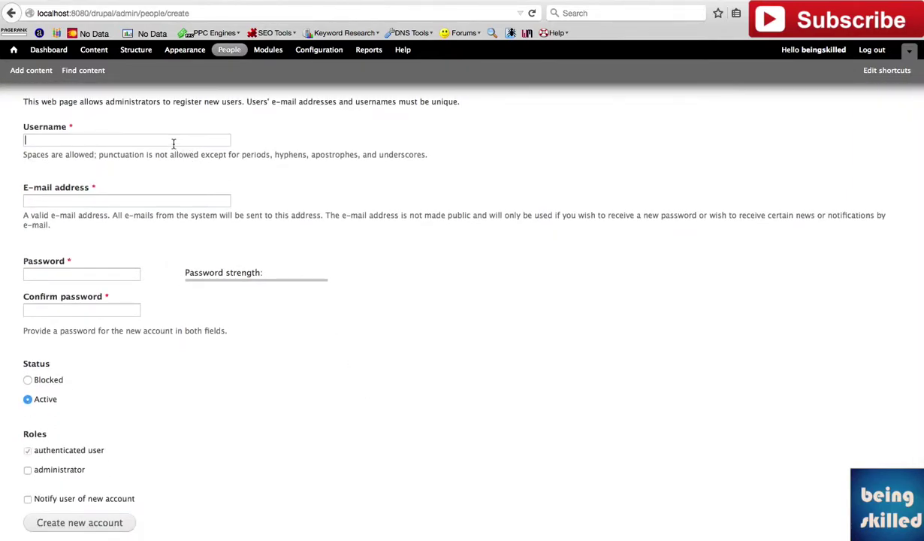
click(172, 143)
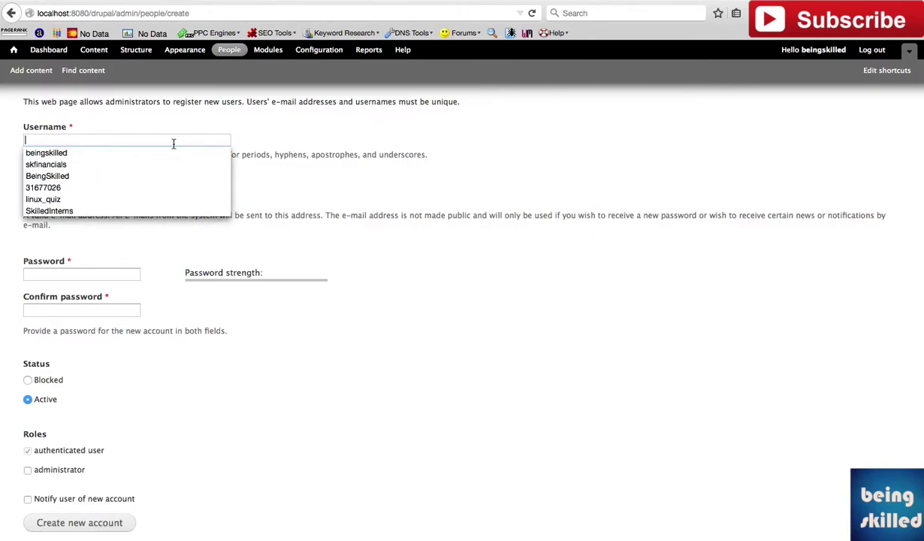
text(skilledinterns)
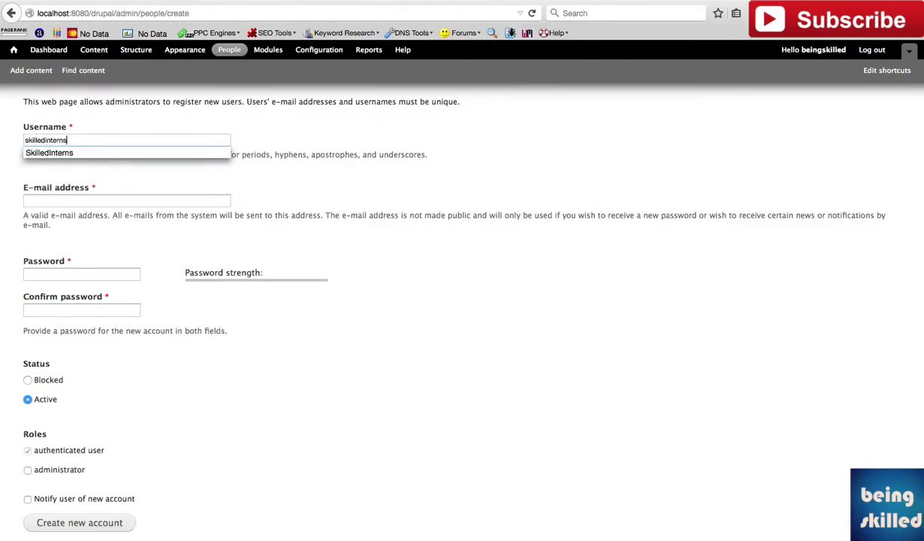
Step: Fill in the new user's e-mail address and the same password in both password fields
key(Tab)
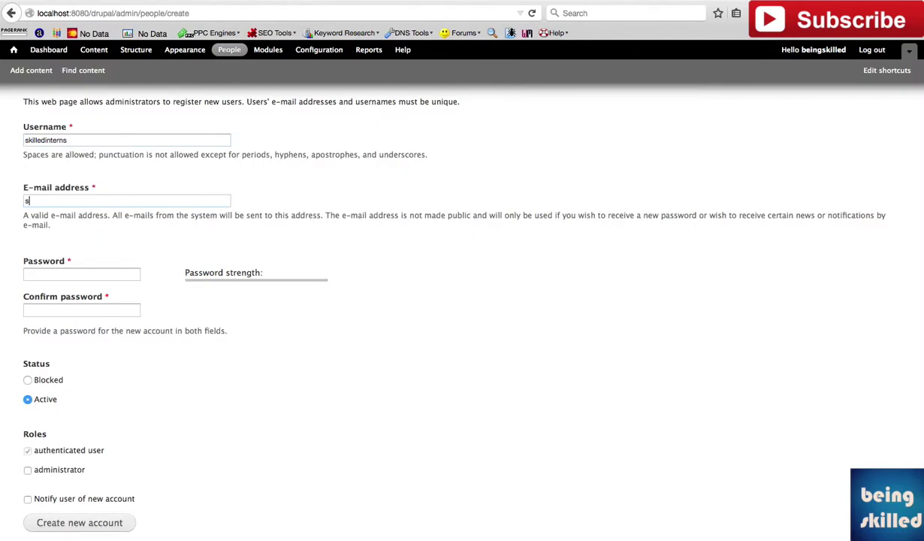
key(Tab)
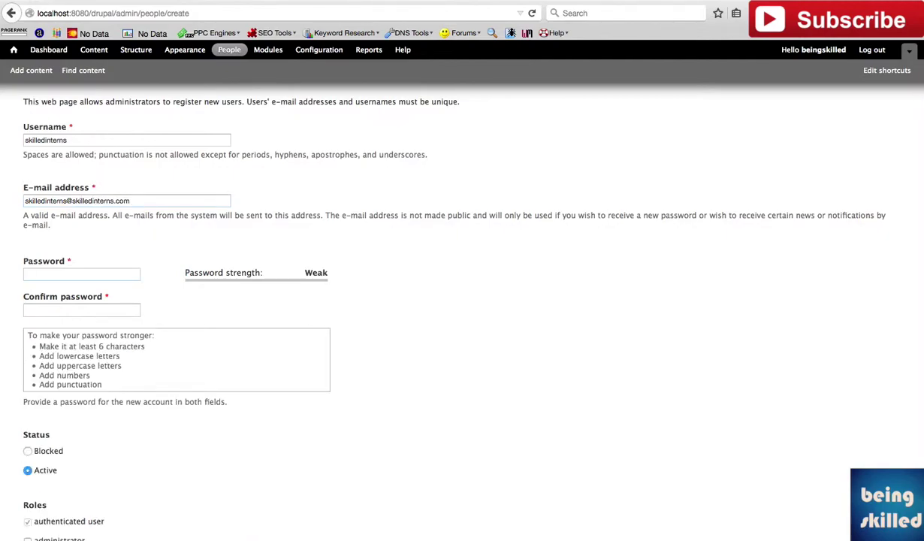
text(abc123)
key(Tab)
text(abc123)
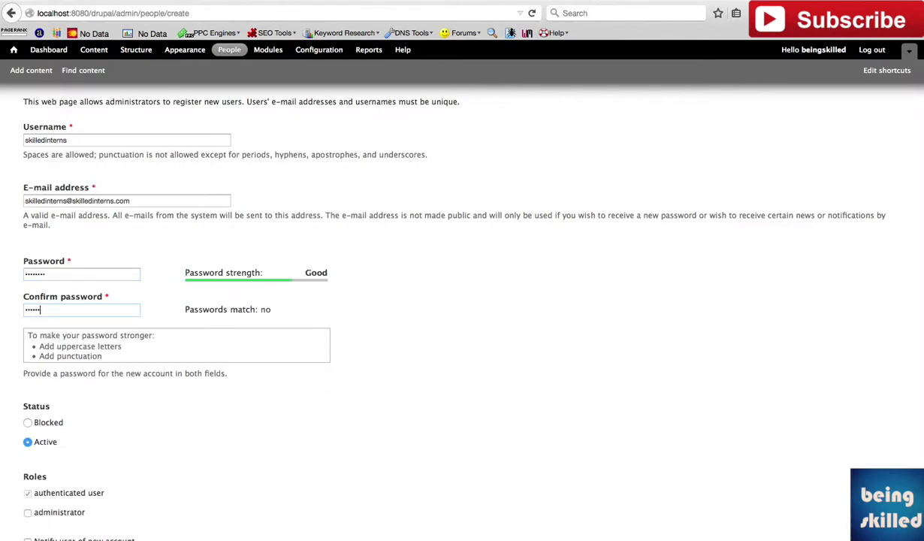
scroll(270, 290, down, 2)
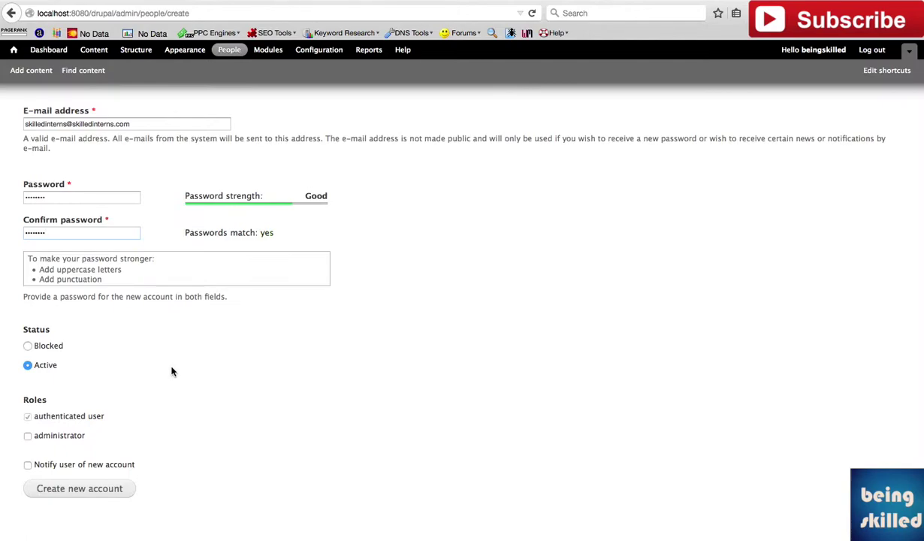
Step: Leave the administrator role unchecked and enable 'Notify user of new account'
click(28, 436)
click(28, 436)
click(27, 437)
click(27, 438)
click(62, 466)
Step: Create the 'skilledinterns' account, review the status messages, and return to the People list
click(84, 489)
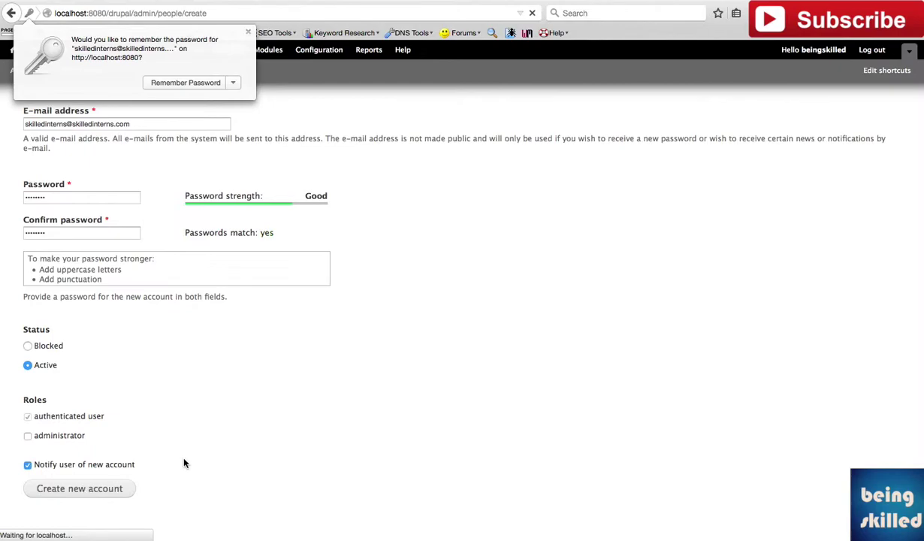
scroll(254, 354, down, 2)
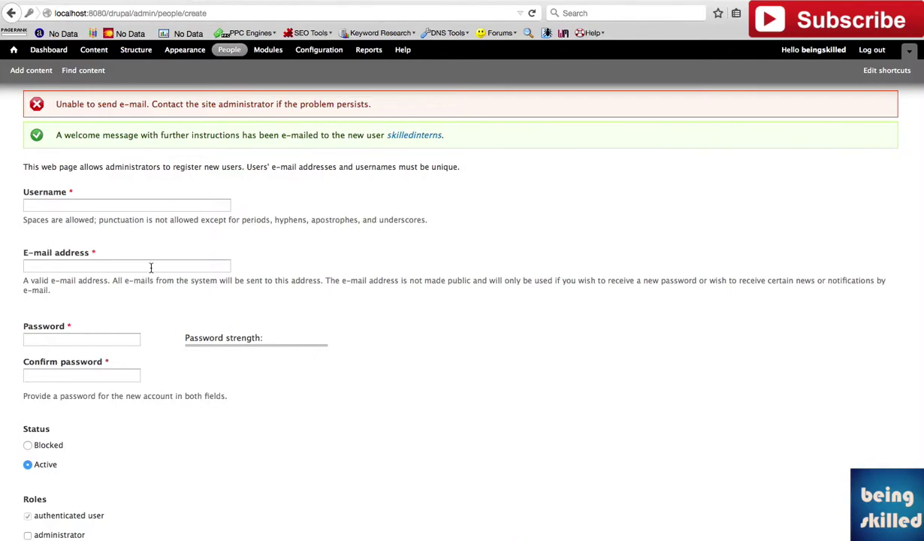
scroll(263, 272, down, 2)
scroll(262, 272, down, 1)
scroll(262, 272, up, 4)
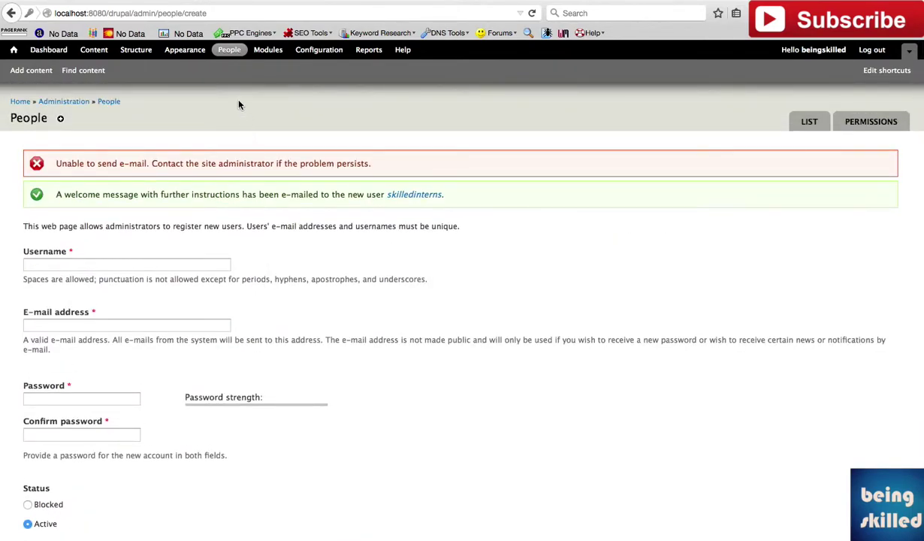
click(230, 50)
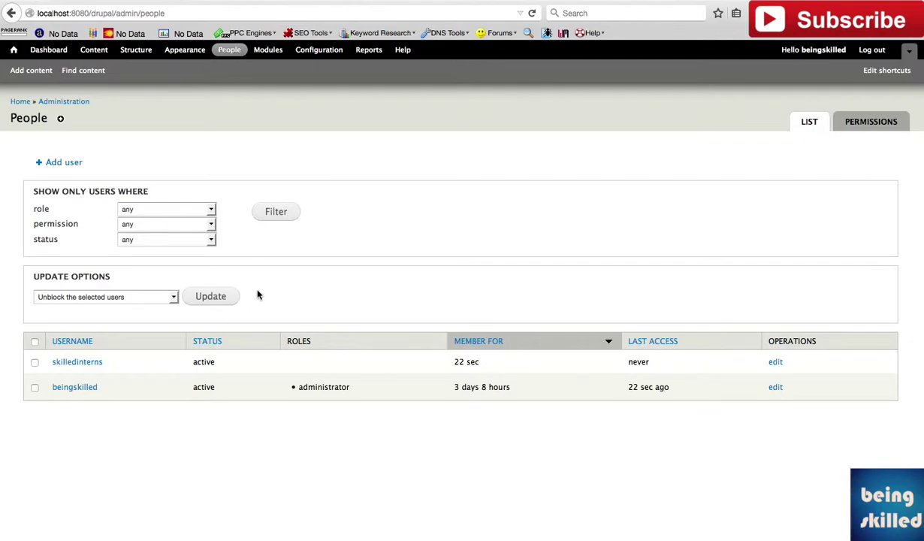
Step: Reload the People list and switch to the Permissions table of user roles
click(232, 51)
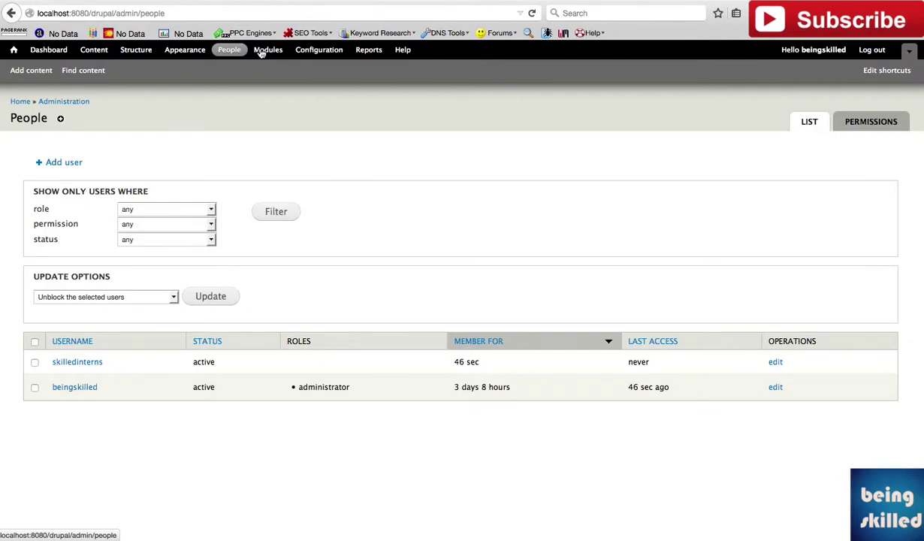
click(862, 121)
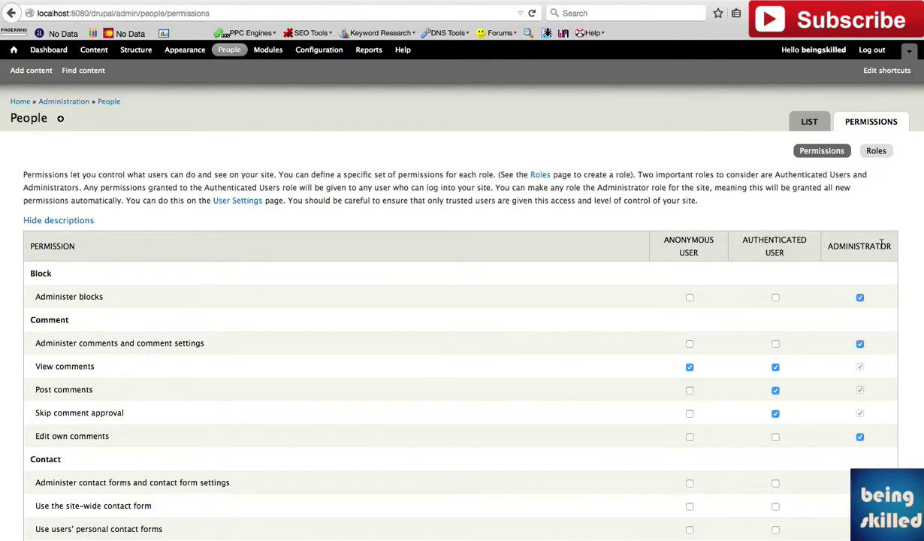
scroll(502, 302, down, 5)
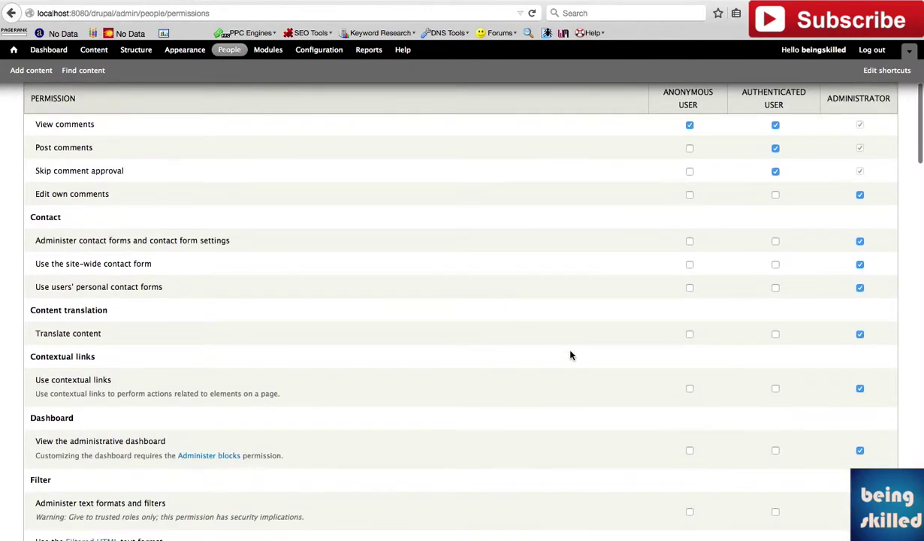
scroll(572, 355, down, 1)
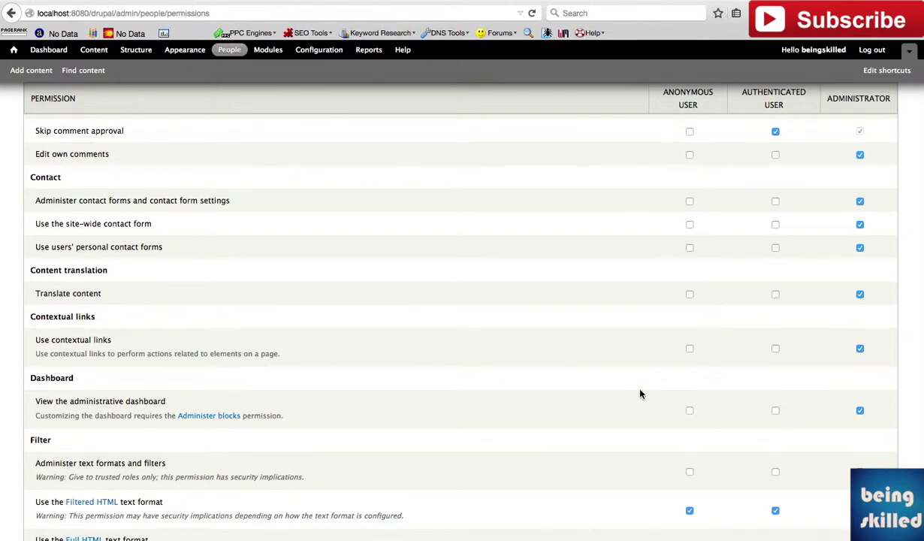
scroll(640, 392, down, 5)
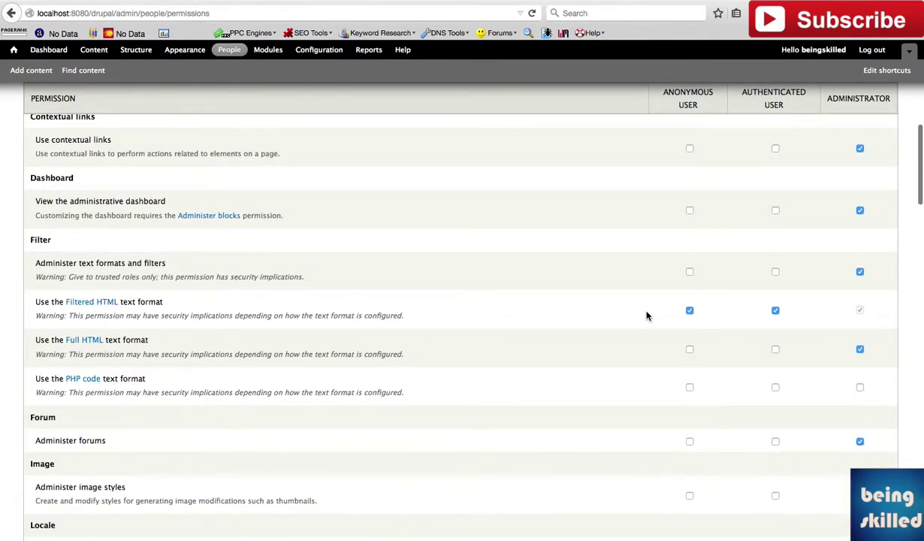
scroll(646, 316, down, 1)
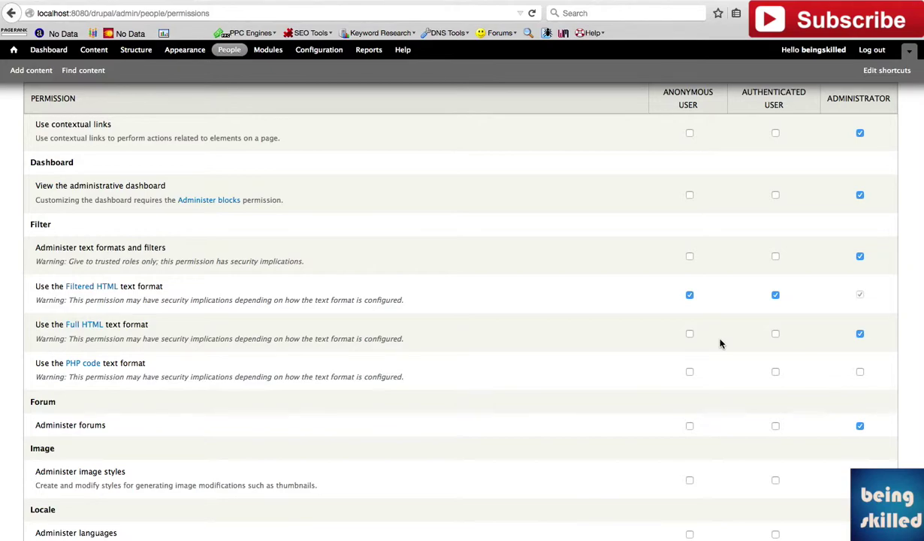
scroll(720, 343, up, 10)
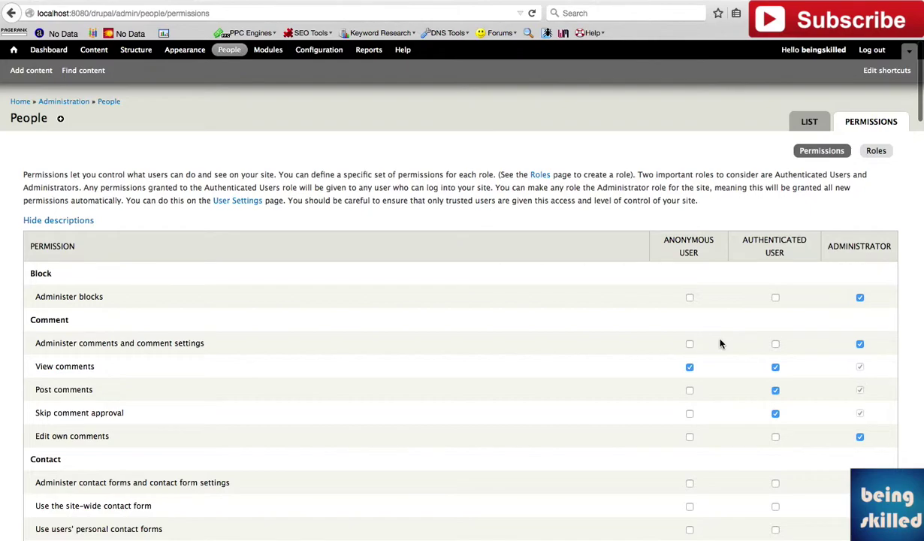